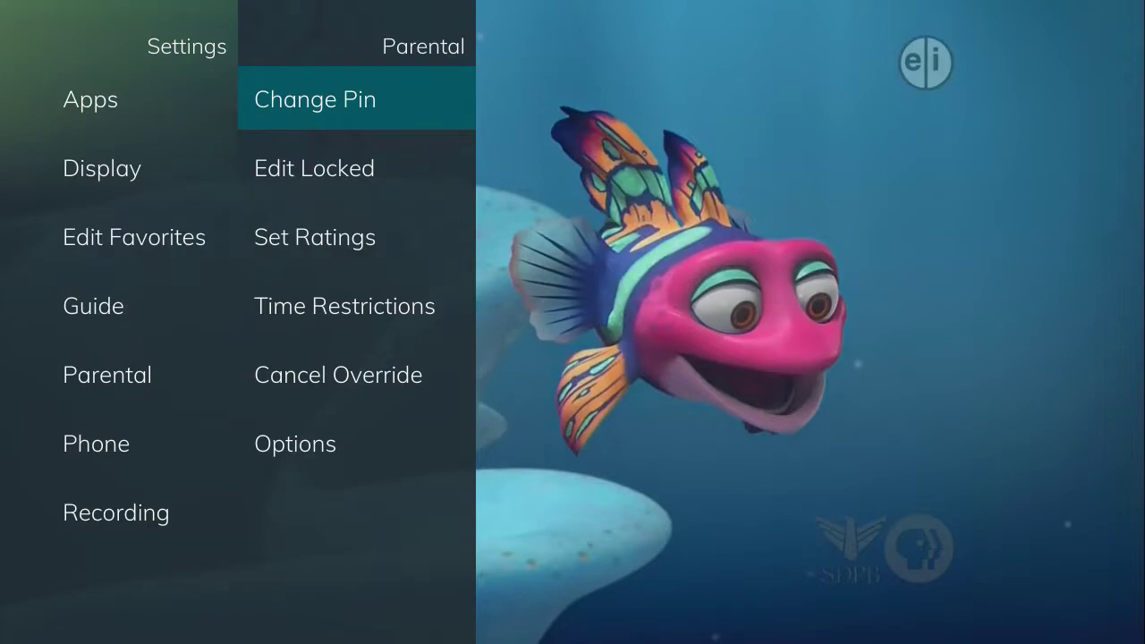
Replace the Ratings PIN by entering the old PIN, then the new four-digit PIN twice, and confirm.
{"action": "key", "text": "Return"}
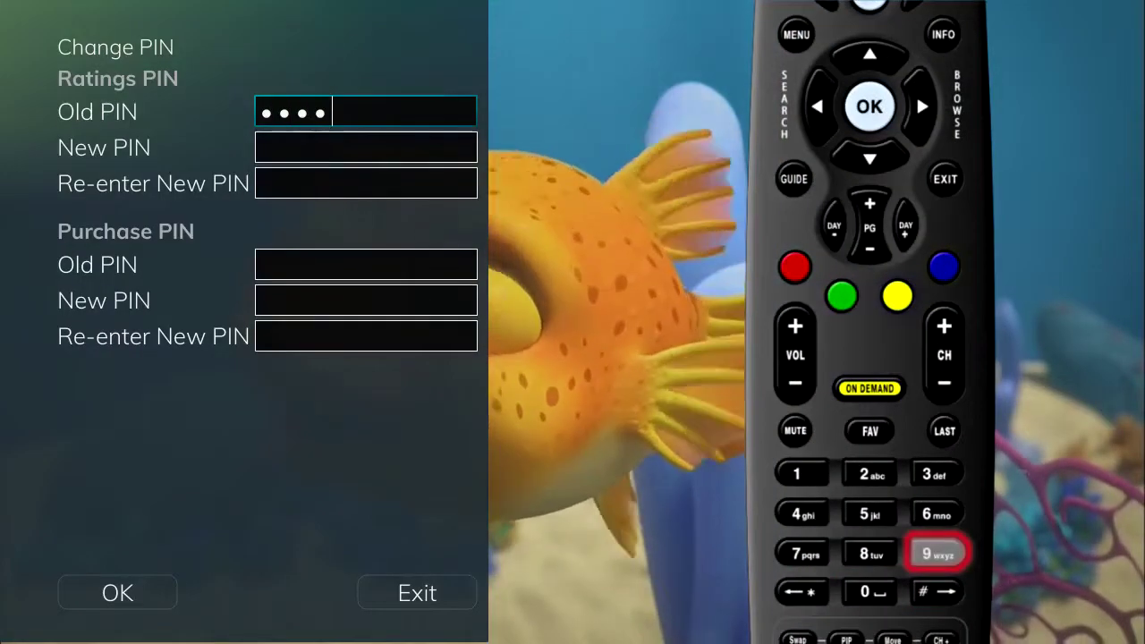
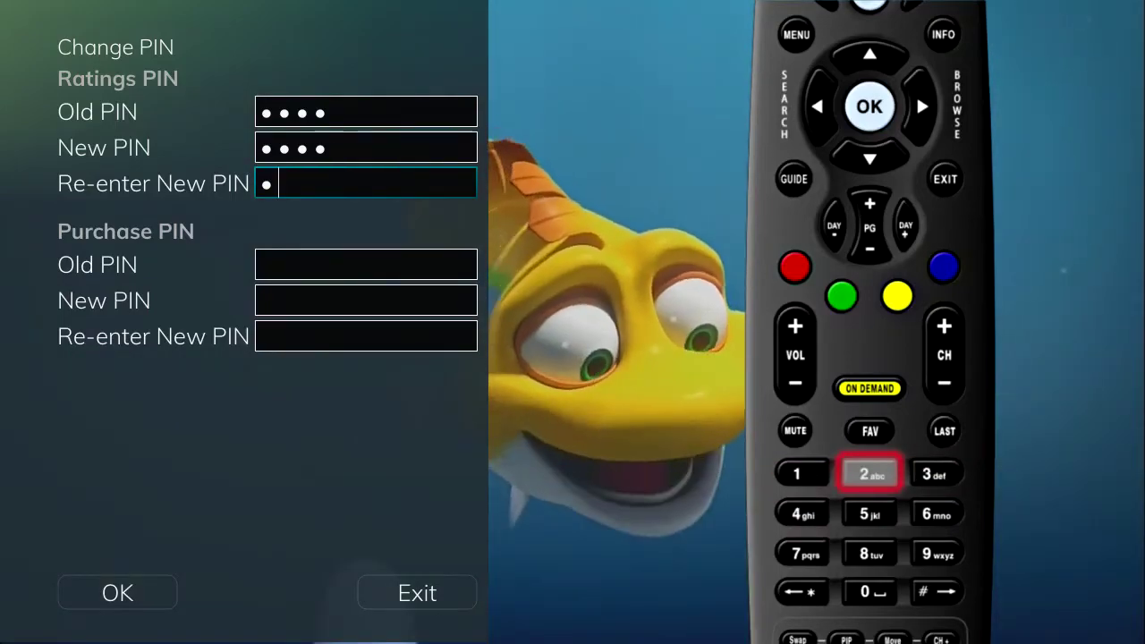
{"action": "key", "text": "Down"}
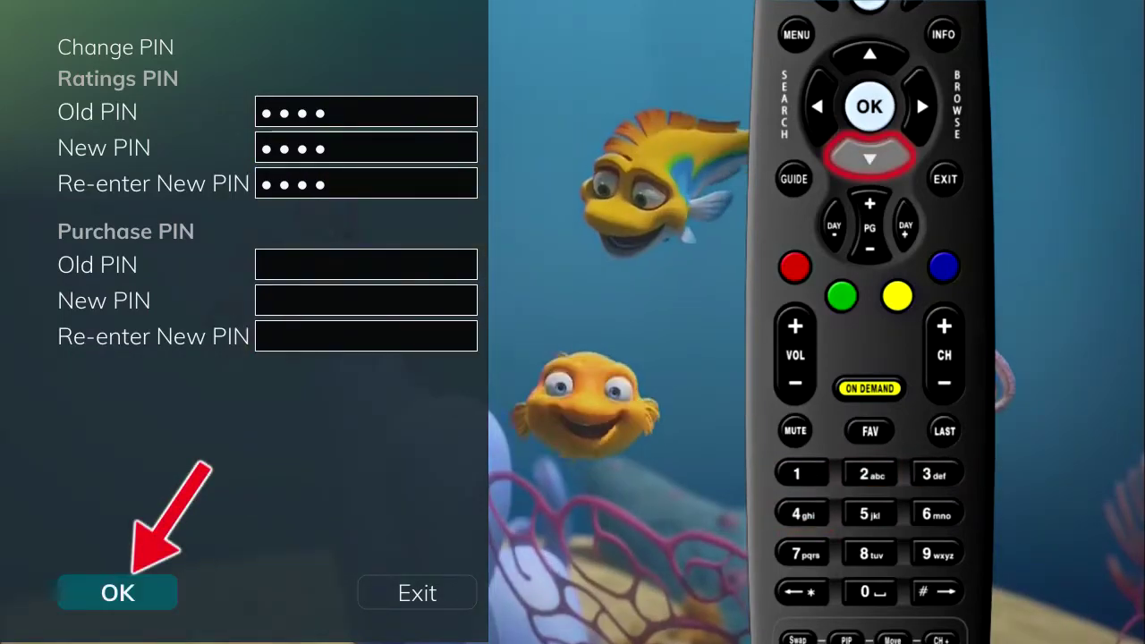
{"action": "key", "text": "Return"}
{"action": "key", "text": "Return"}
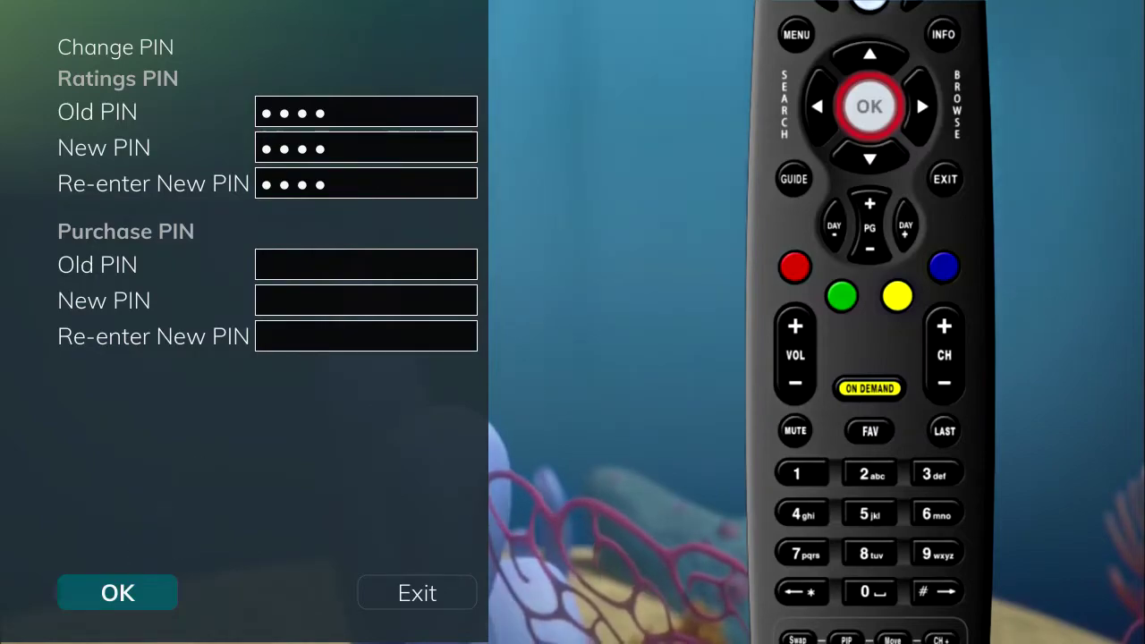
{"action": "key", "text": "Return"}
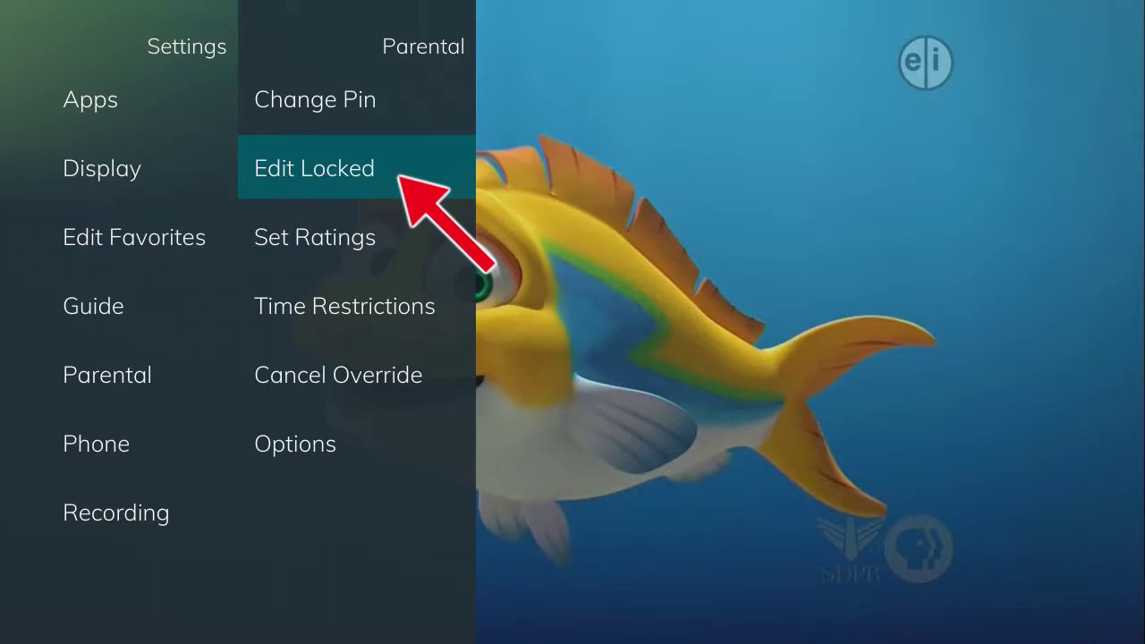
Unlock the locked-channels editor with the Ratings PIN.
{"action": "key", "text": "Return"}
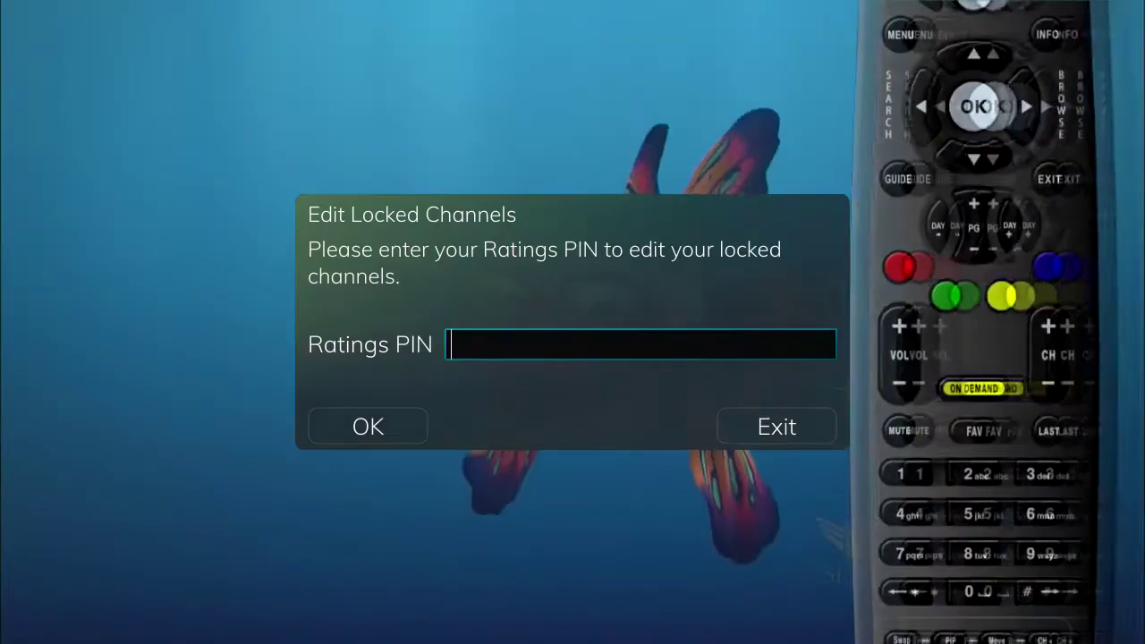
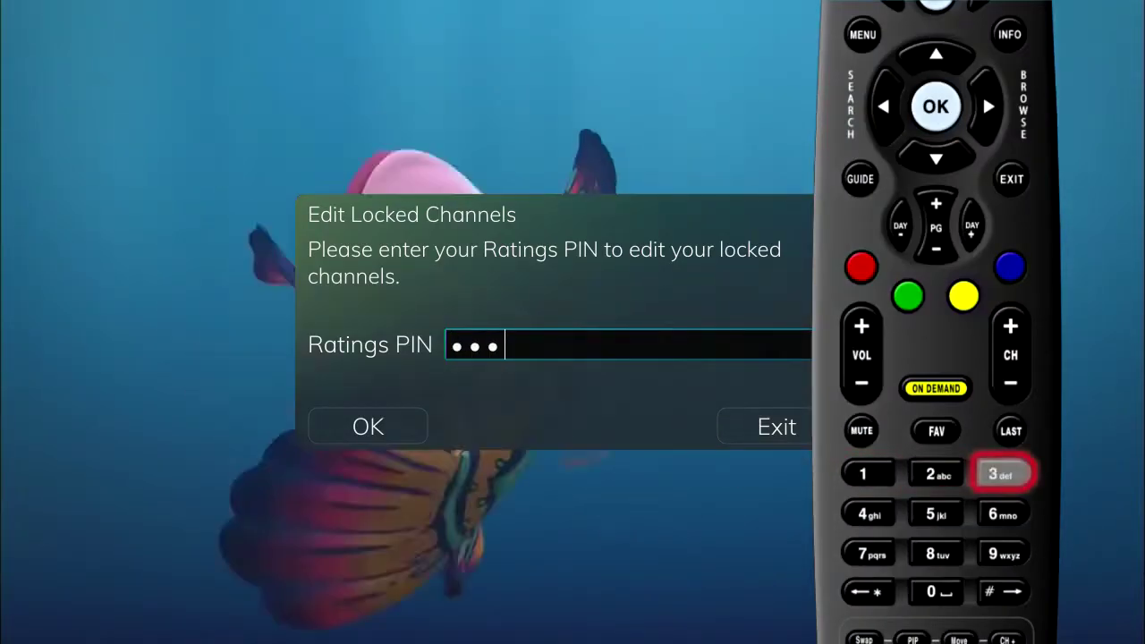
{"action": "key", "text": "Down"}
{"action": "key", "text": "Return"}
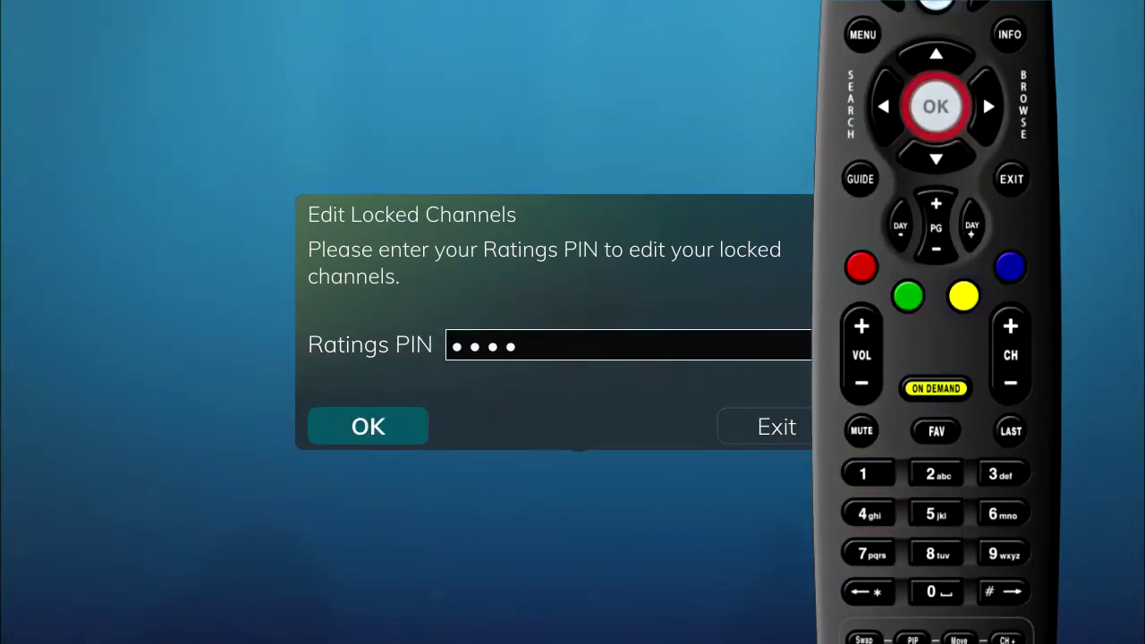
Lock channels 8 KCSD, 12 KCPOLP and 15 WGN America in the channel list.
{"action": "key", "text": "Up"}
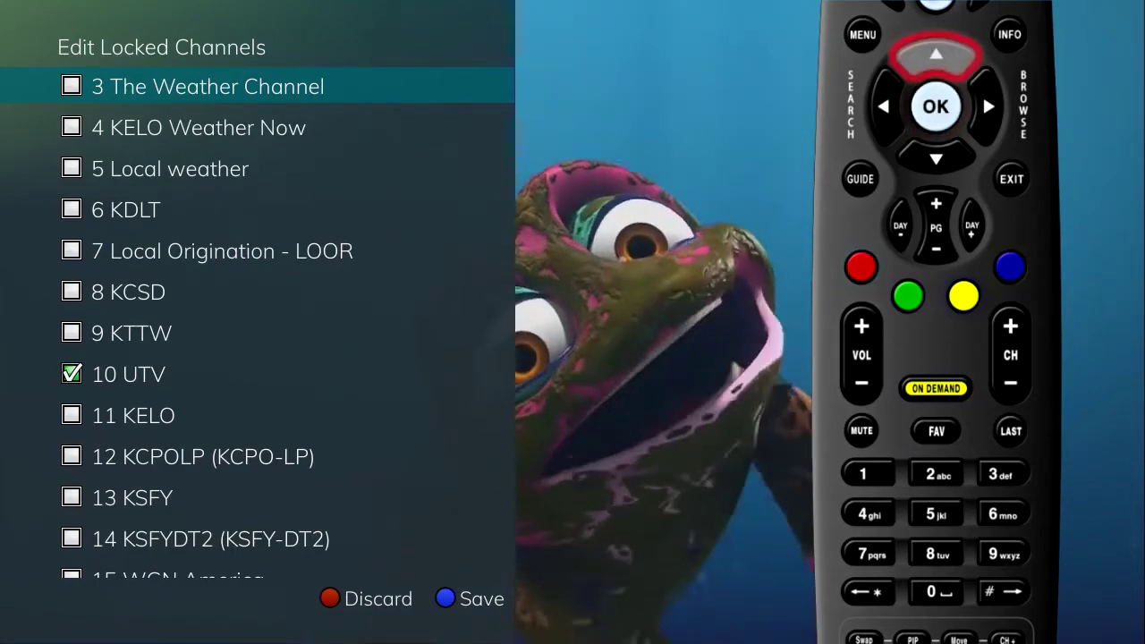
{"action": "key", "text": "Down"}
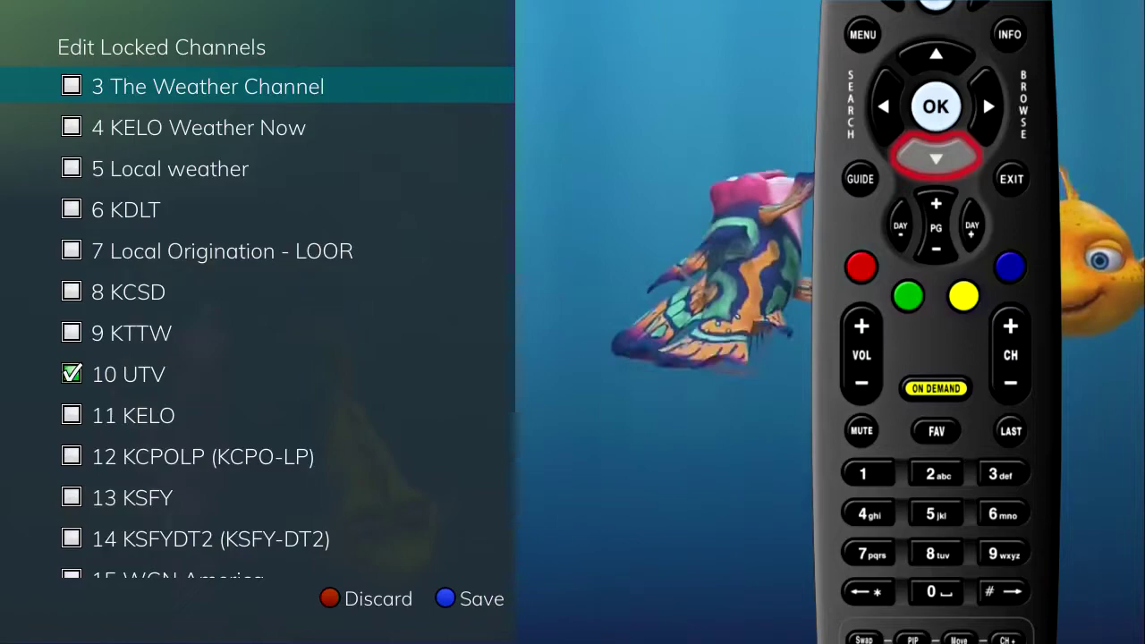
{"action": "key", "text": "Down"}
{"action": "key", "text": "Down"}
{"action": "key", "text": "Down"}
{"action": "key", "text": "Down"}
{"action": "key", "text": "Down"}
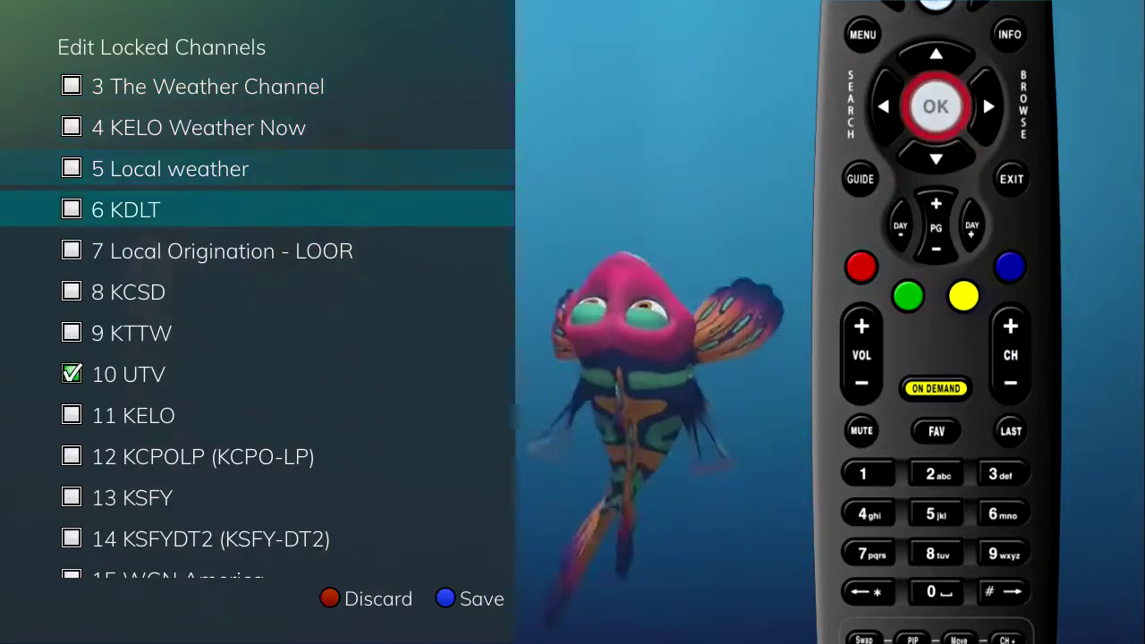
{"action": "key", "text": "Return"}
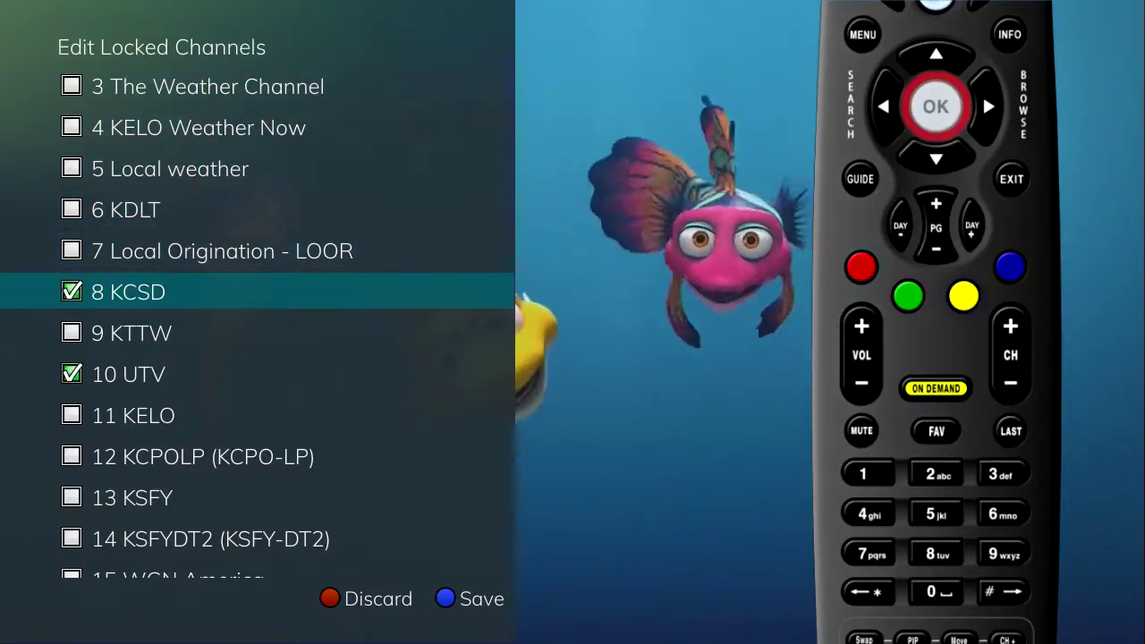
{"action": "key", "text": "Down"}
{"action": "key", "text": "Down"}
{"action": "key", "text": "Down"}
{"action": "key", "text": "Down"}
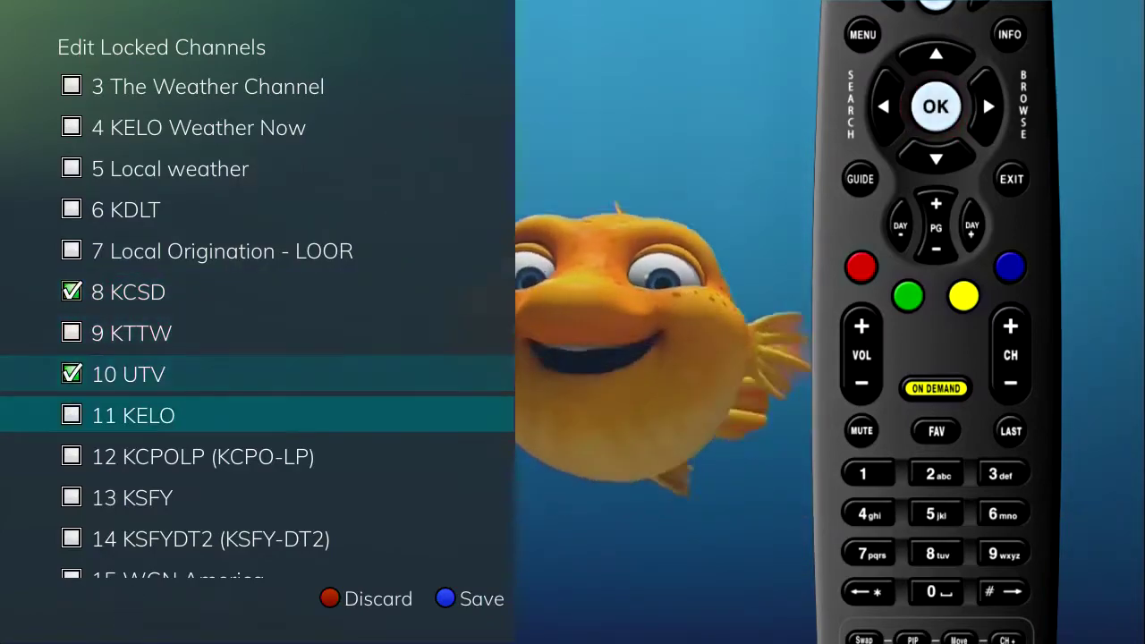
{"action": "key", "text": "Return"}
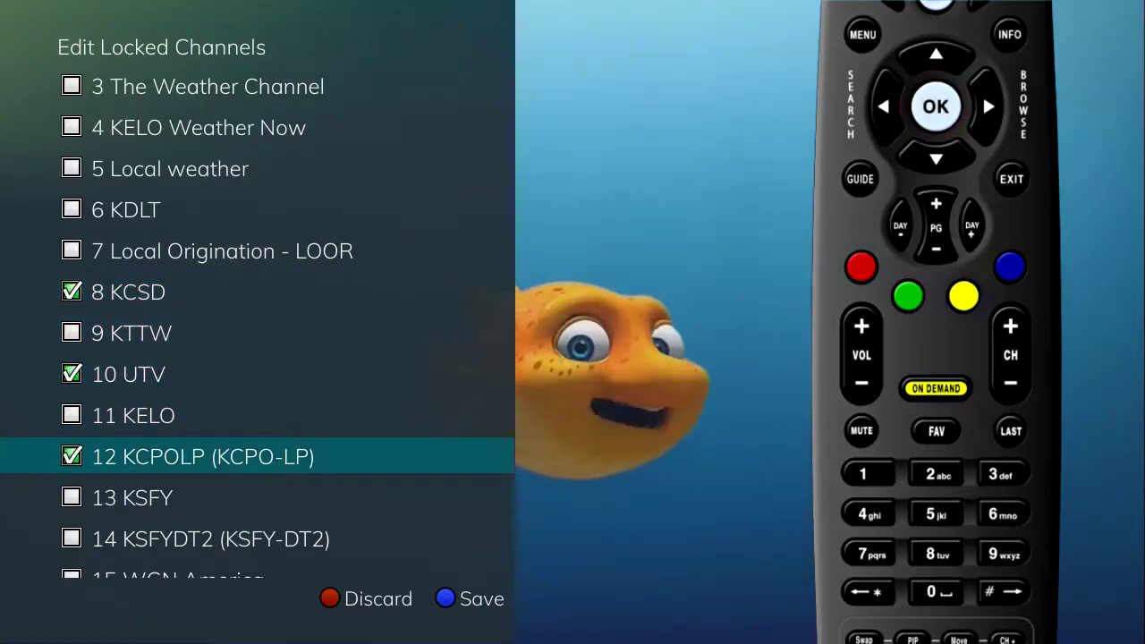
{"action": "key", "text": "Down"}
{"action": "key", "text": "Down"}
{"action": "key", "text": "Down"}
{"action": "key", "text": "Return"}
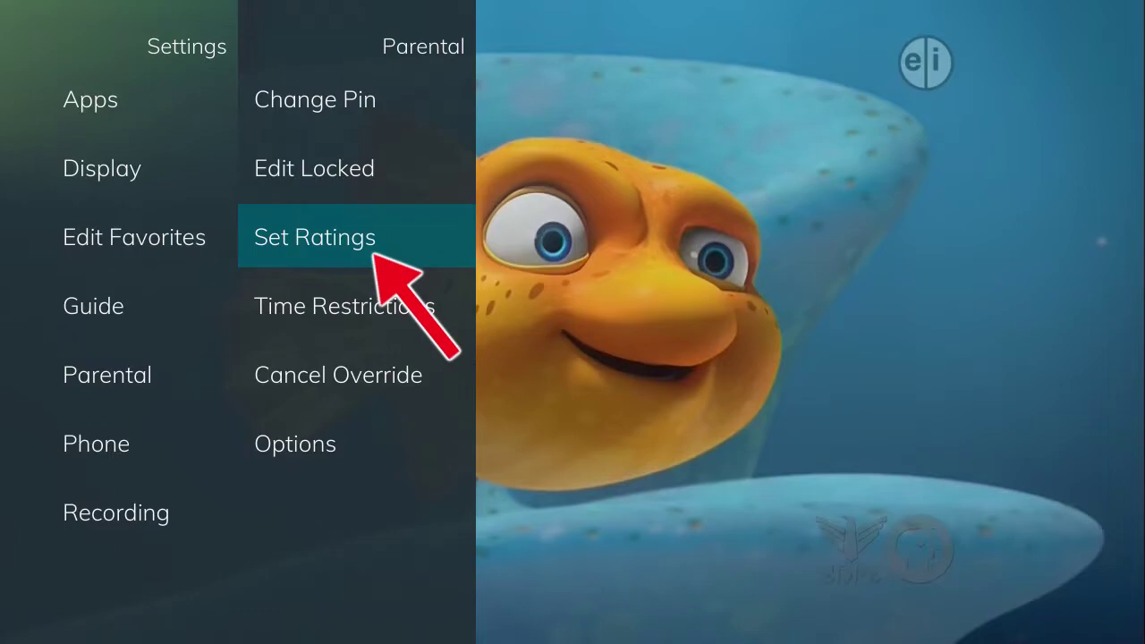
Enter the Ratings PIN and step the TV Rating limit up through TV-Y7 and TV-PG to TV-14.
{"action": "key", "text": "Return"}
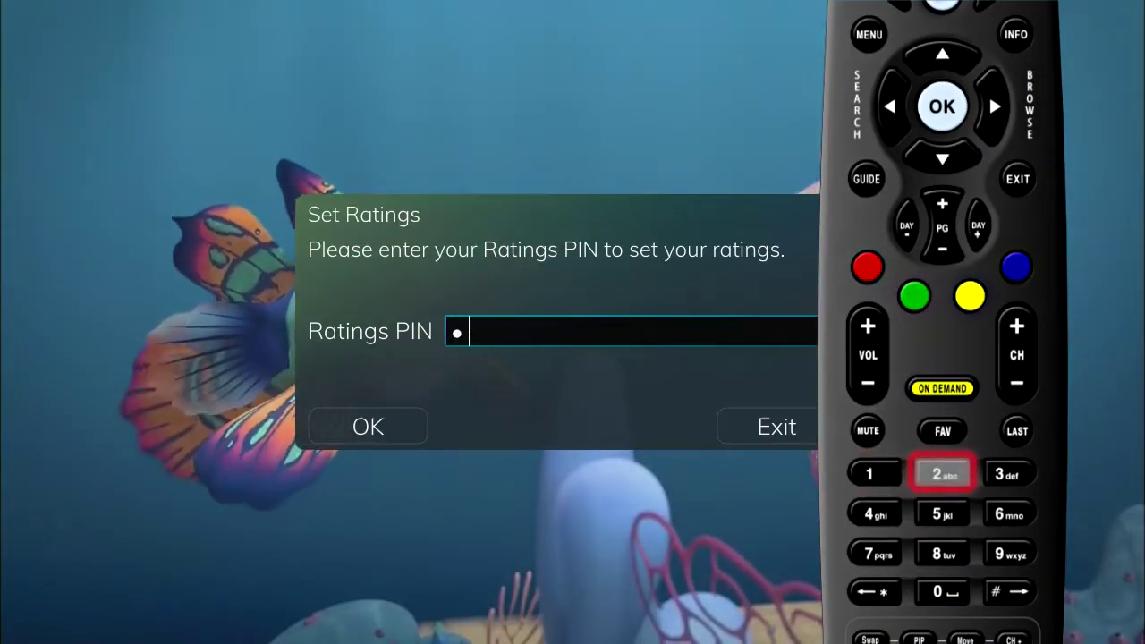
{"action": "key", "text": "Return"}
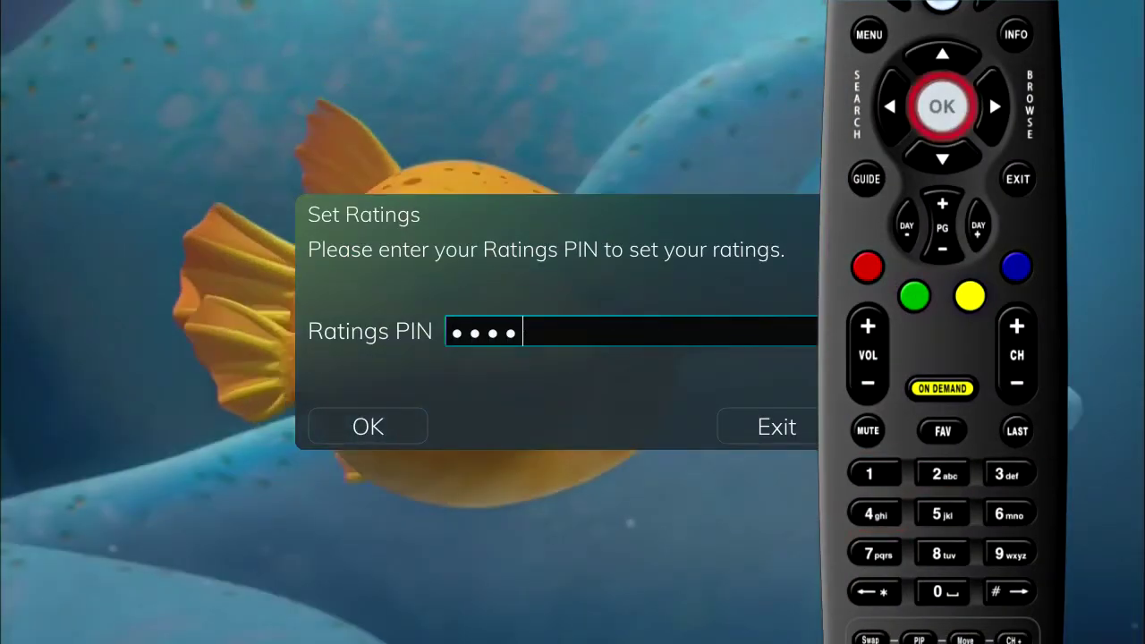
{"action": "key", "text": "Right"}
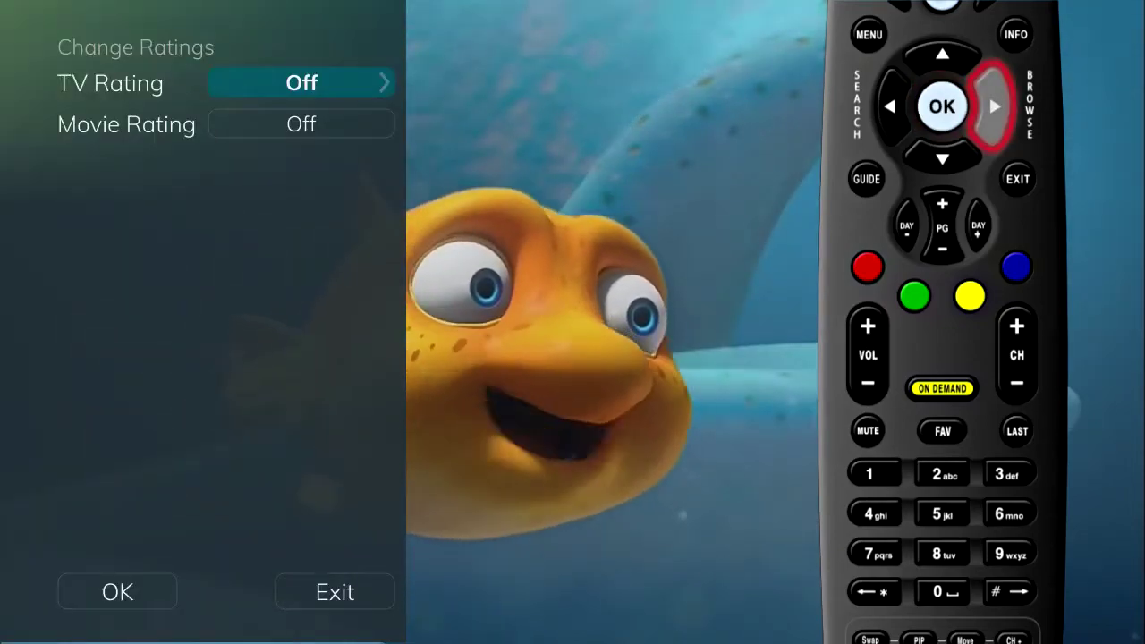
{"action": "key", "text": "Left"}
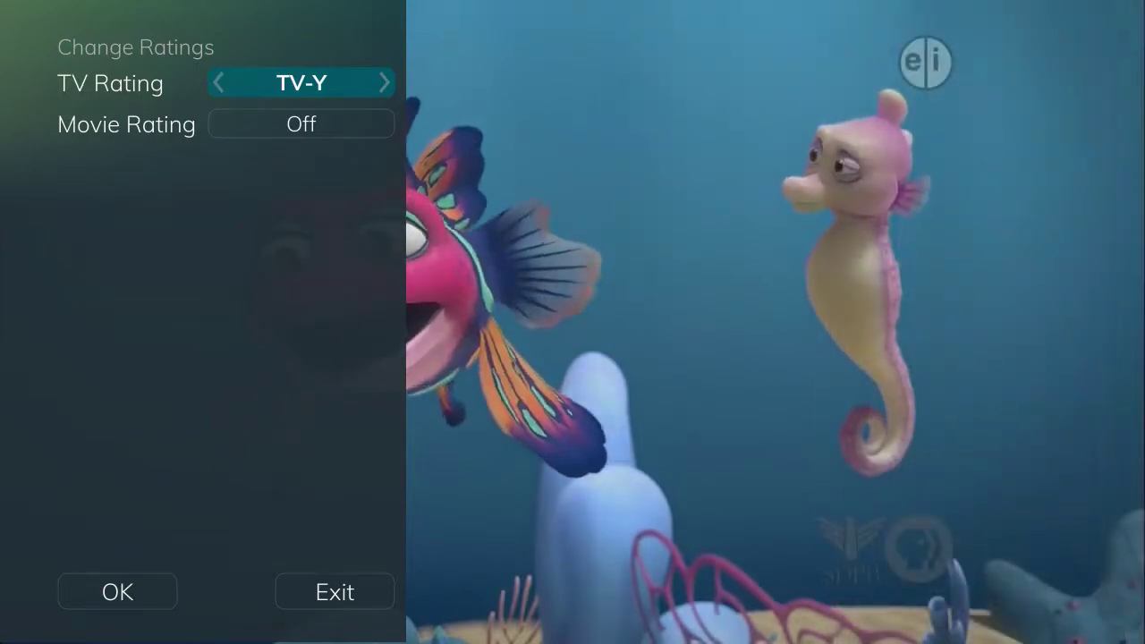
{"action": "key", "text": "Right"}
{"action": "key", "text": "Right"}
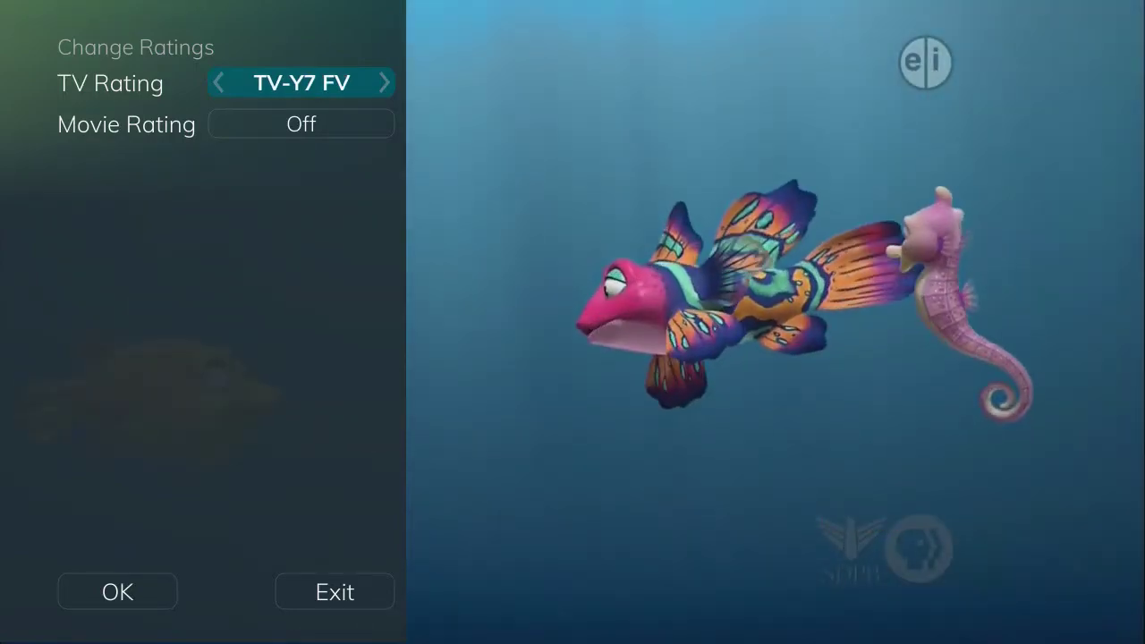
{"action": "key", "text": "Right"}
{"action": "key", "text": "Right"}
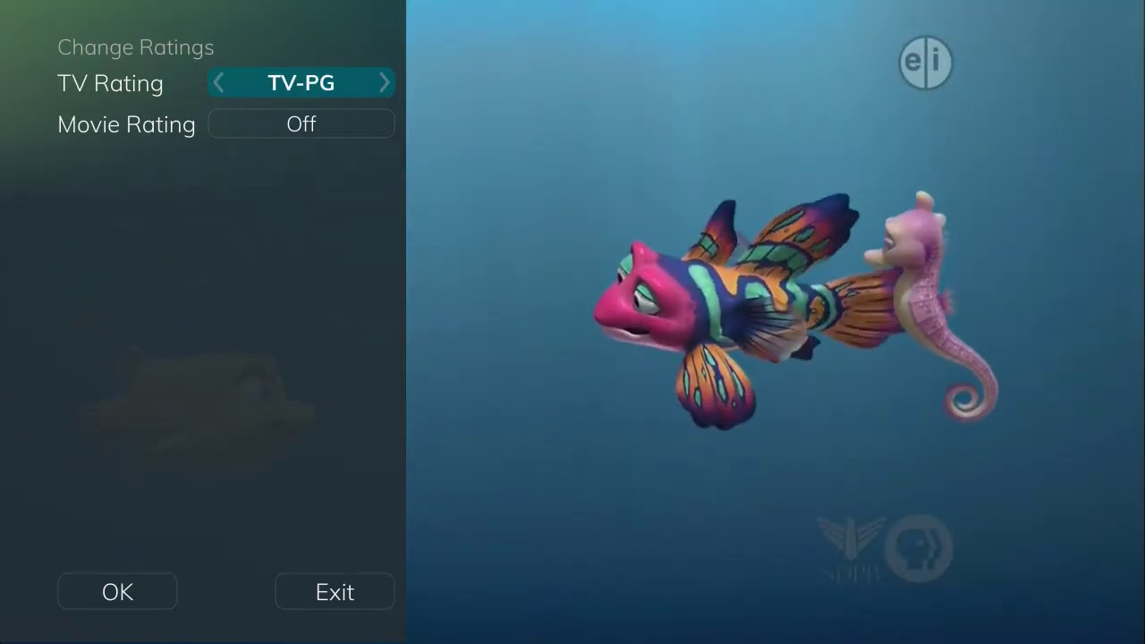
{"action": "key", "text": "Right"}
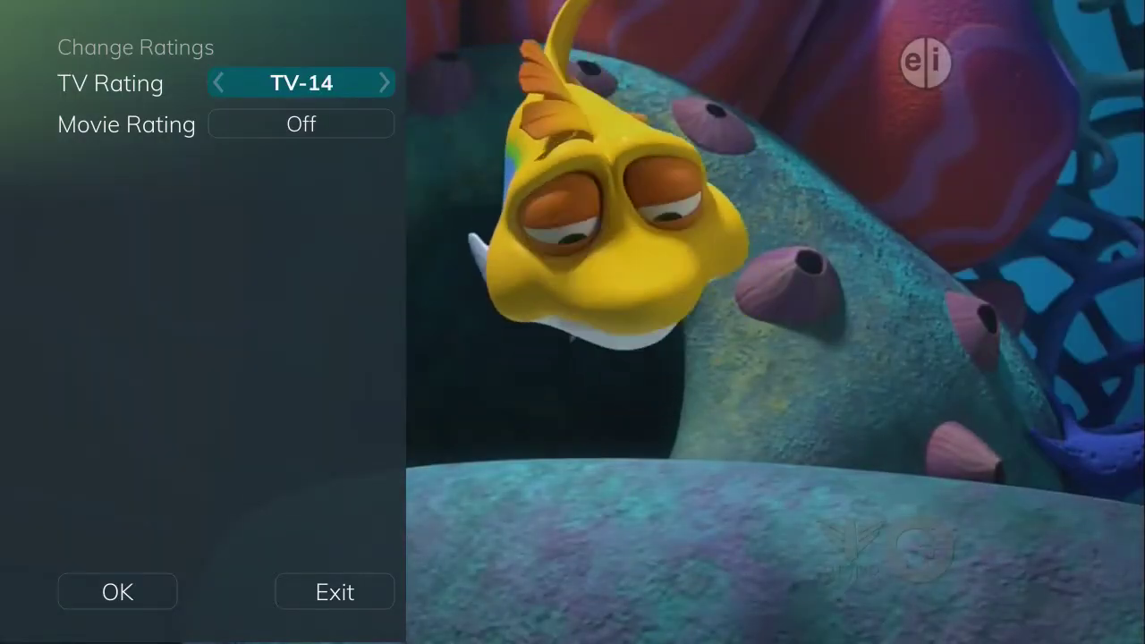
{"action": "key", "text": "Right"}
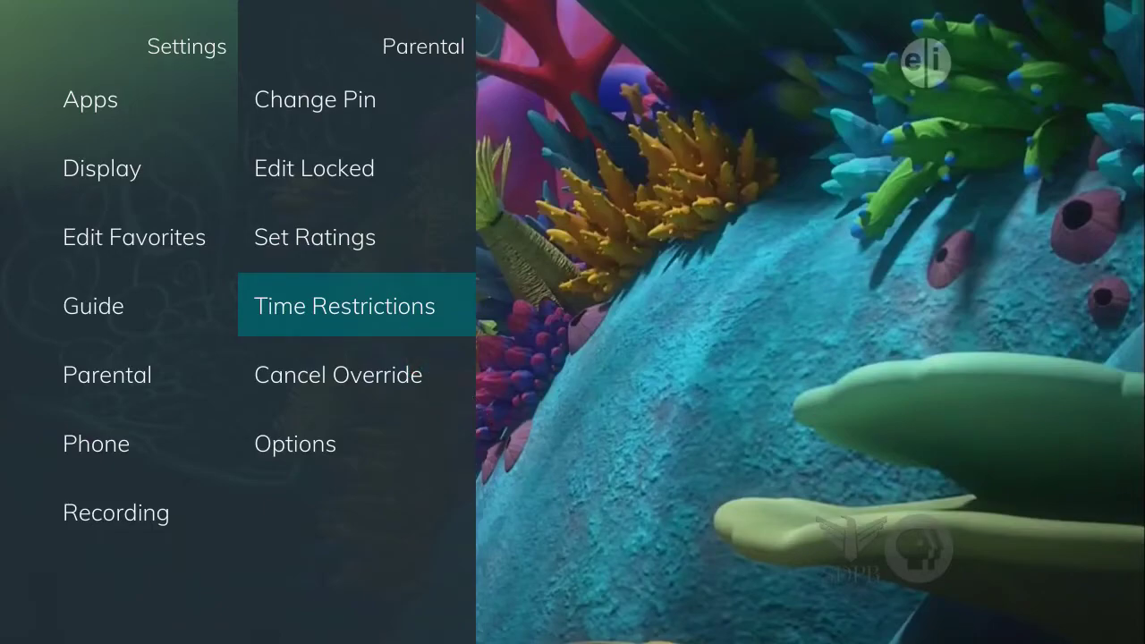
Add Sunday 10:00–11:59 pm and Monday–Thursday 8:00–11:59 pm restrictions, then save and exit.
{"action": "key", "text": "Return"}
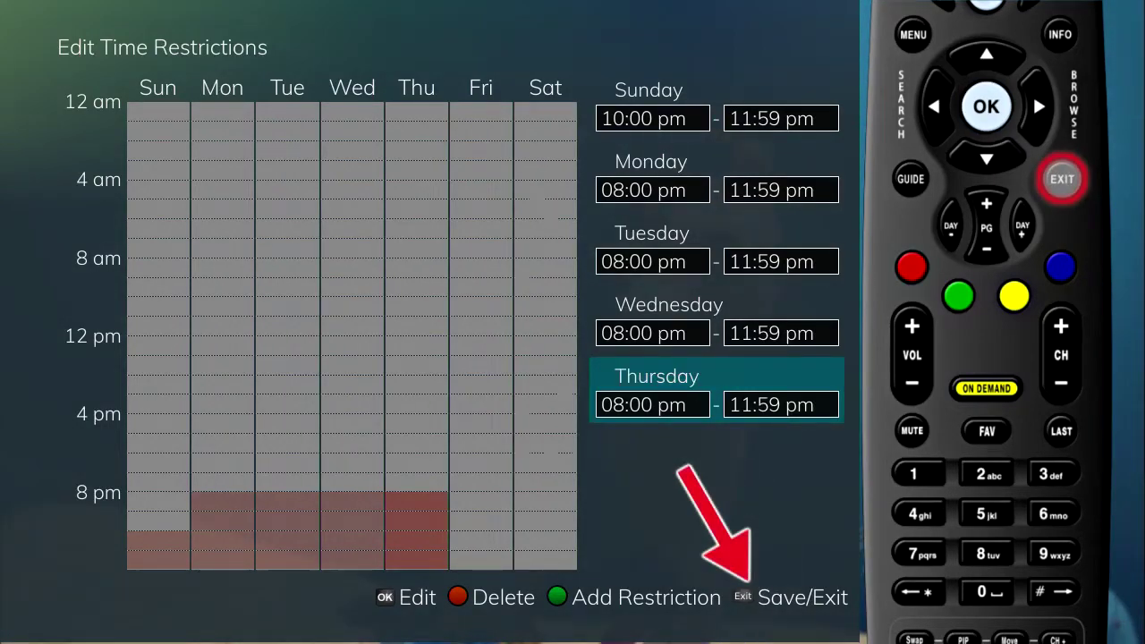
{"action": "key", "text": "Escape"}
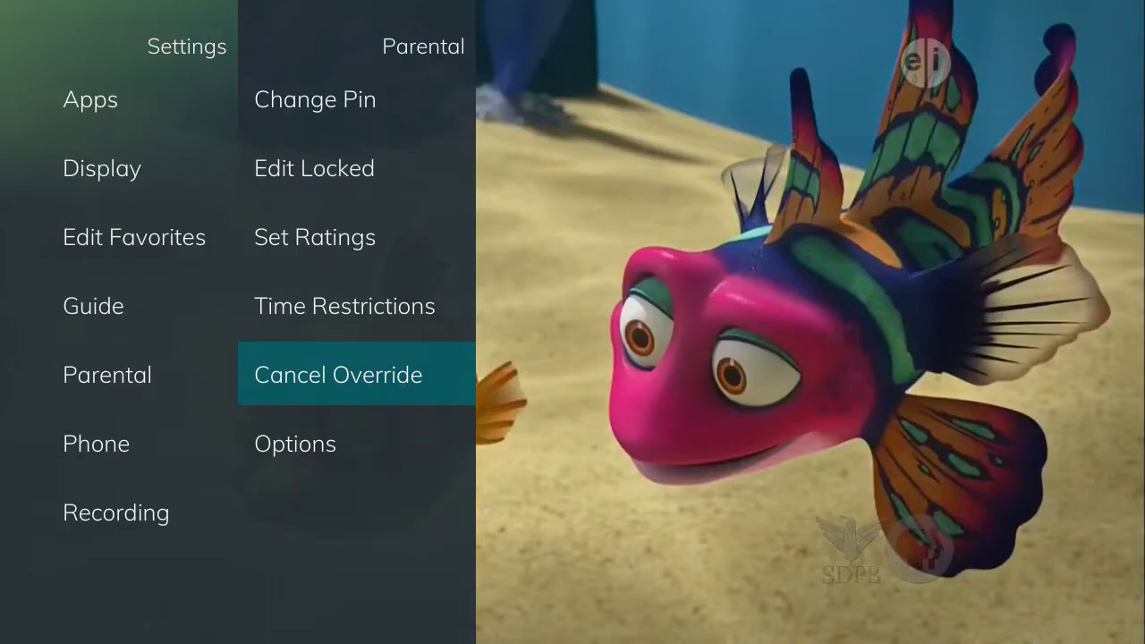
Choose Cancel Override and confirm it in the warning dialog.
{"action": "key", "text": "Return"}
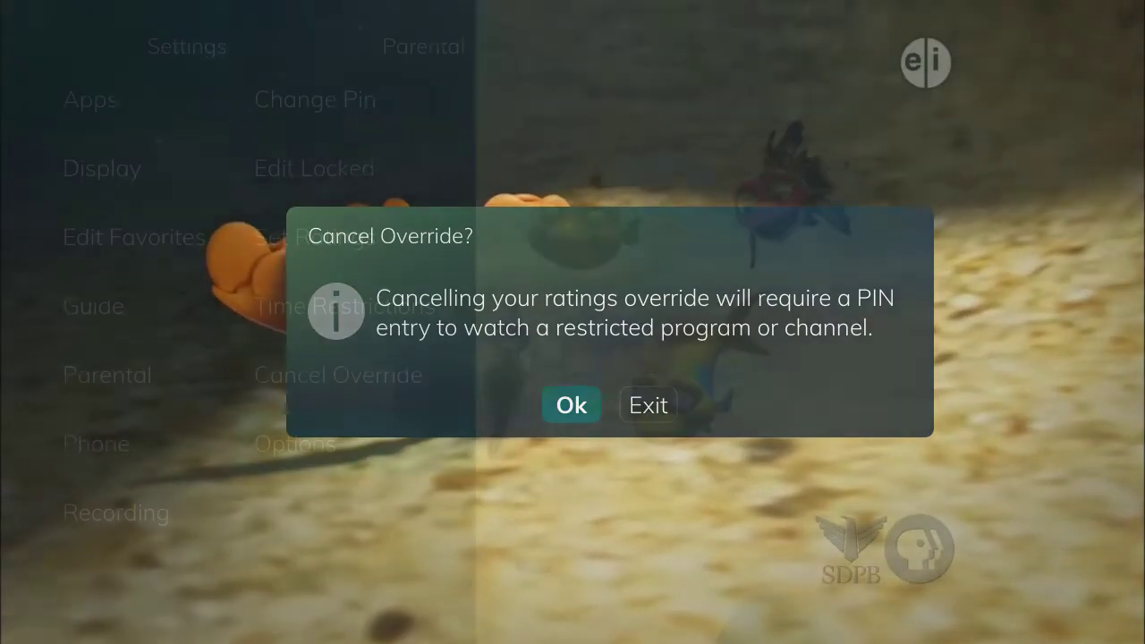
{"action": "key", "text": "Return"}
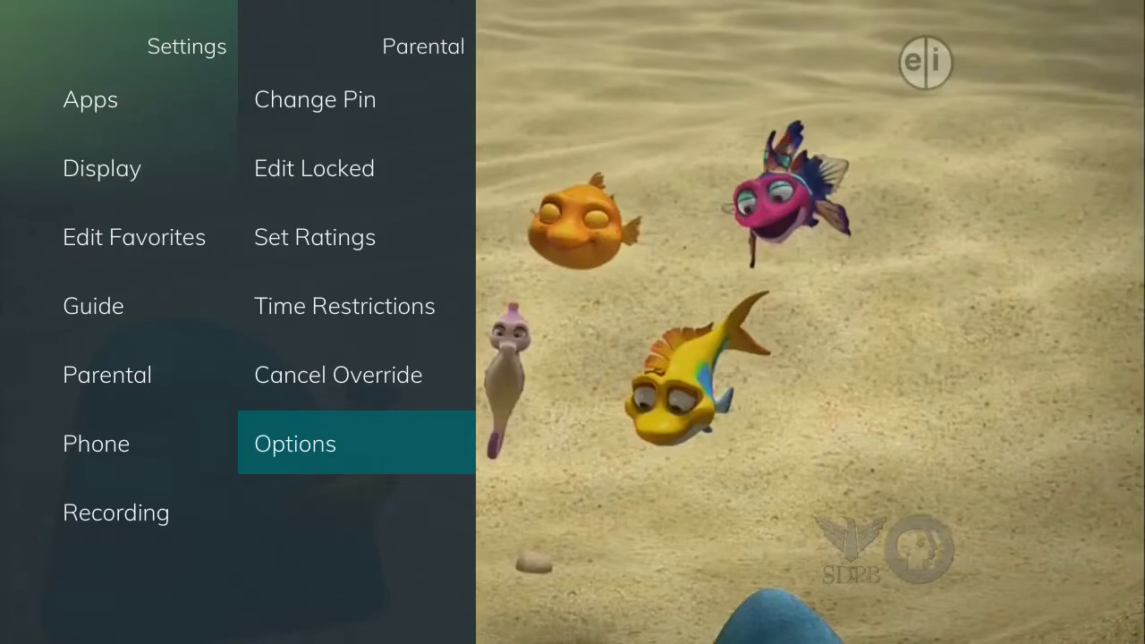
With the Ratings PIN, keep Show Locked Channels and Show Restricted Titles at Yes, and save the options.
{"action": "key", "text": "Return"}
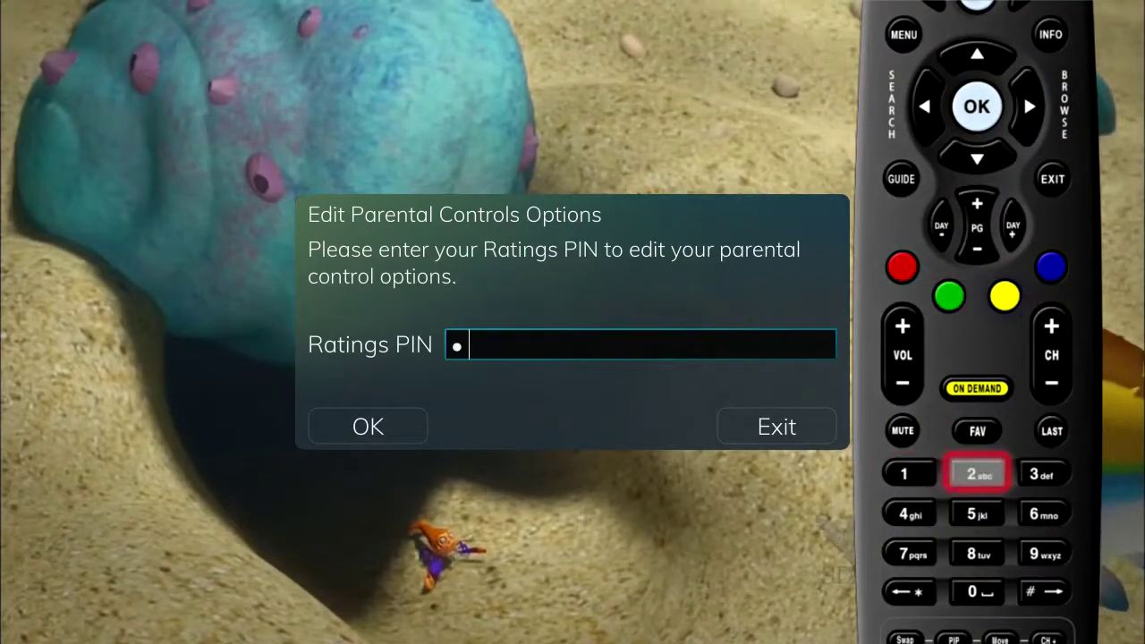
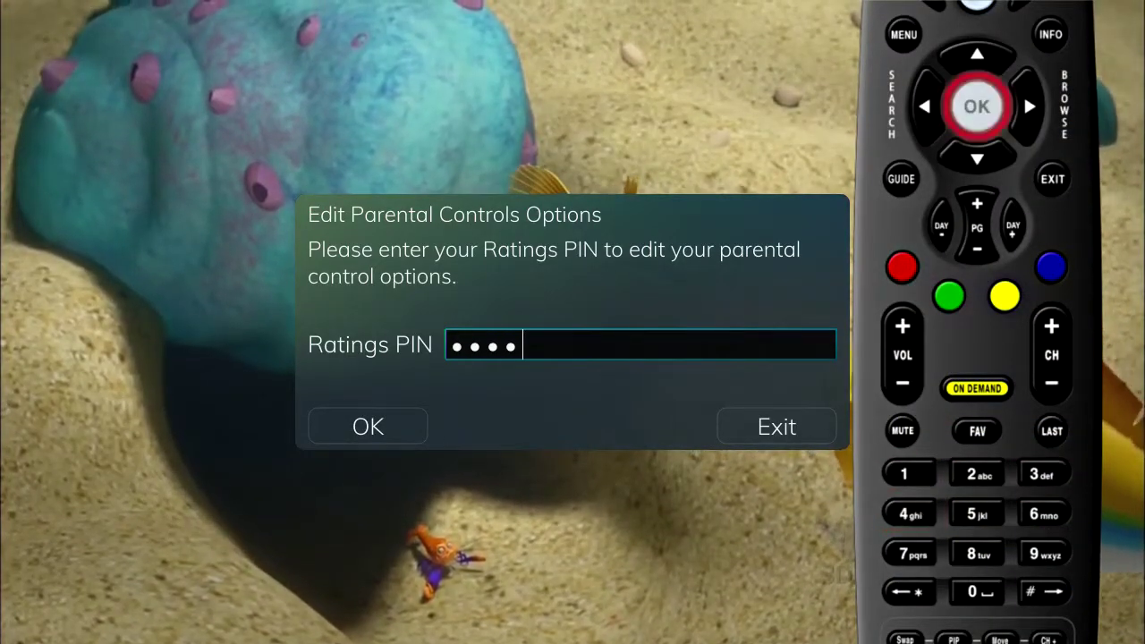
{"action": "key", "text": "Return"}
{"action": "key", "text": "Return"}
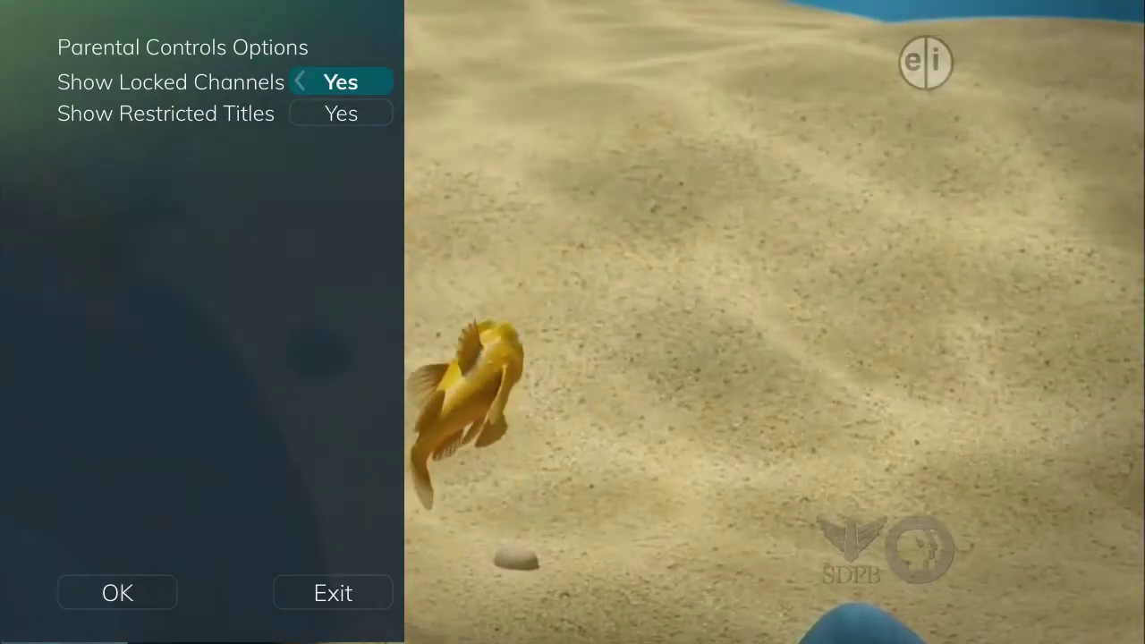
{"action": "key", "text": "Left"}
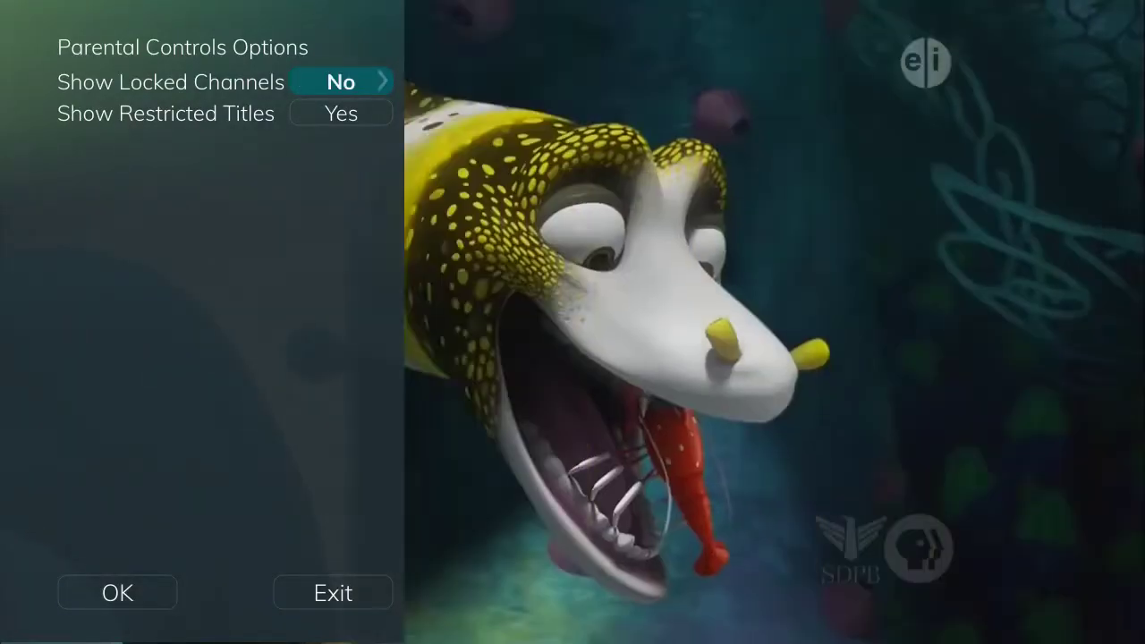
{"action": "key", "text": "Right"}
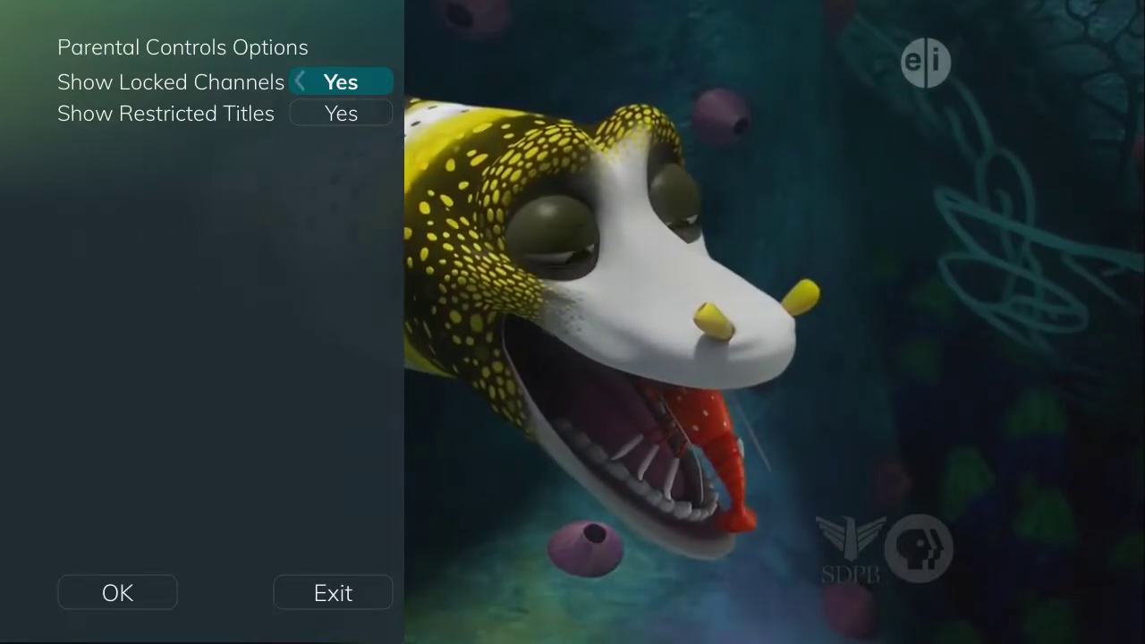
{"action": "key", "text": "Left"}
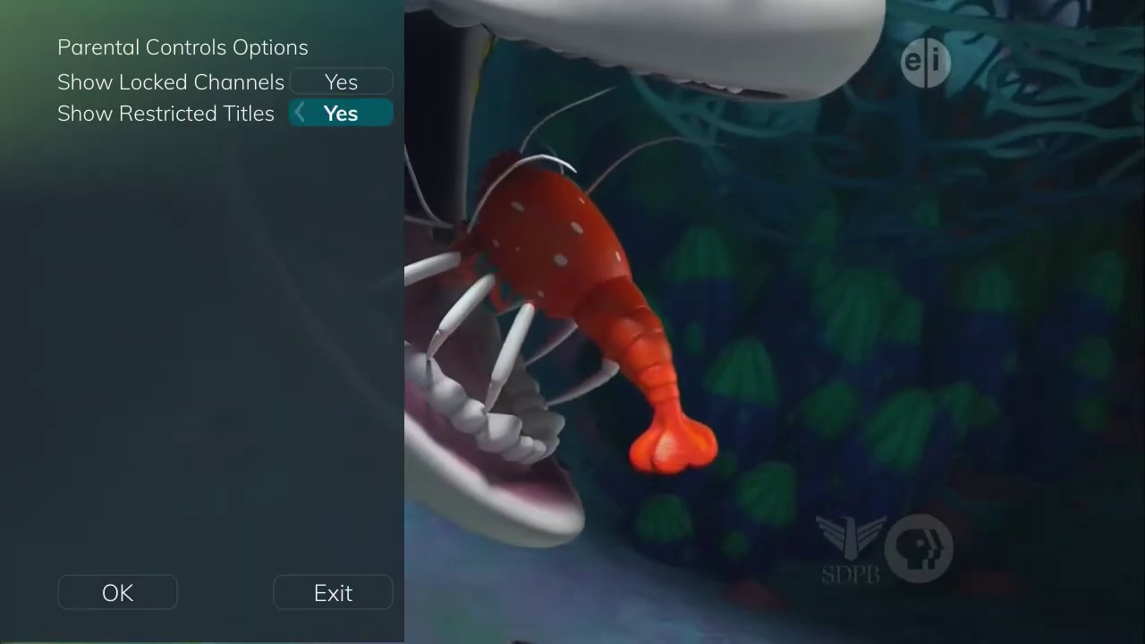
{"action": "key", "text": "Down"}
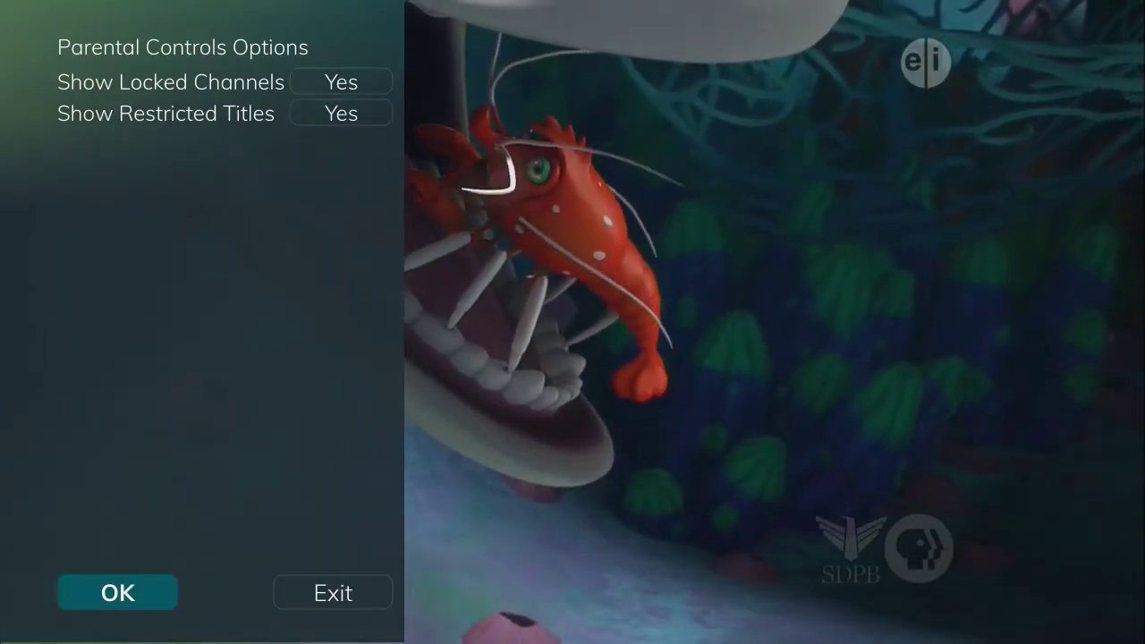
{"action": "key", "text": "Return"}
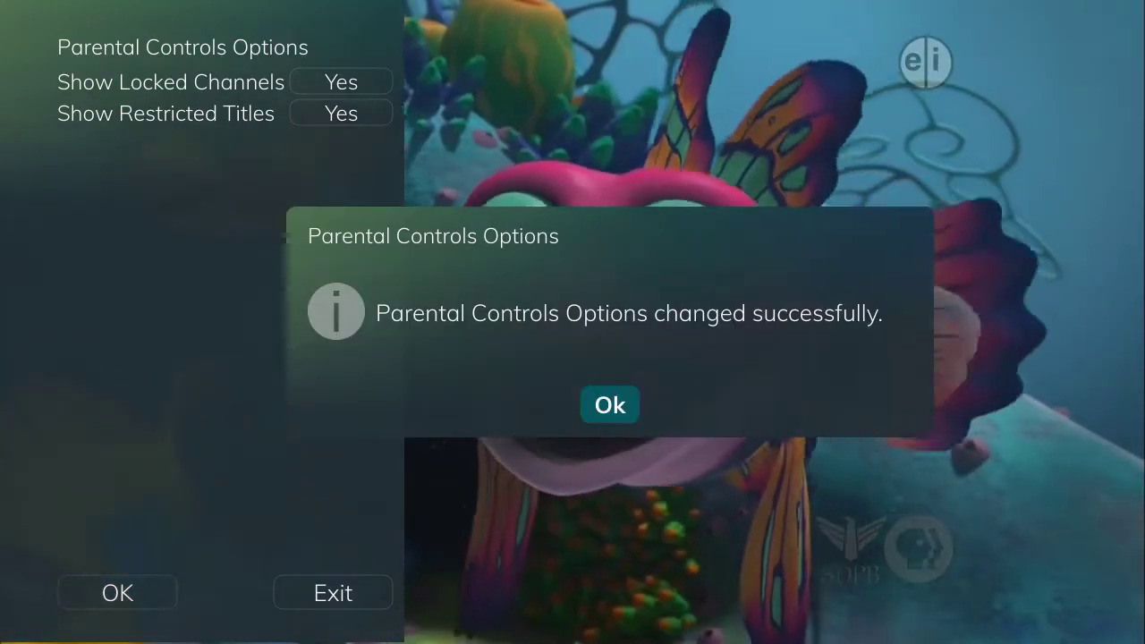
{"action": "key", "text": "Return"}
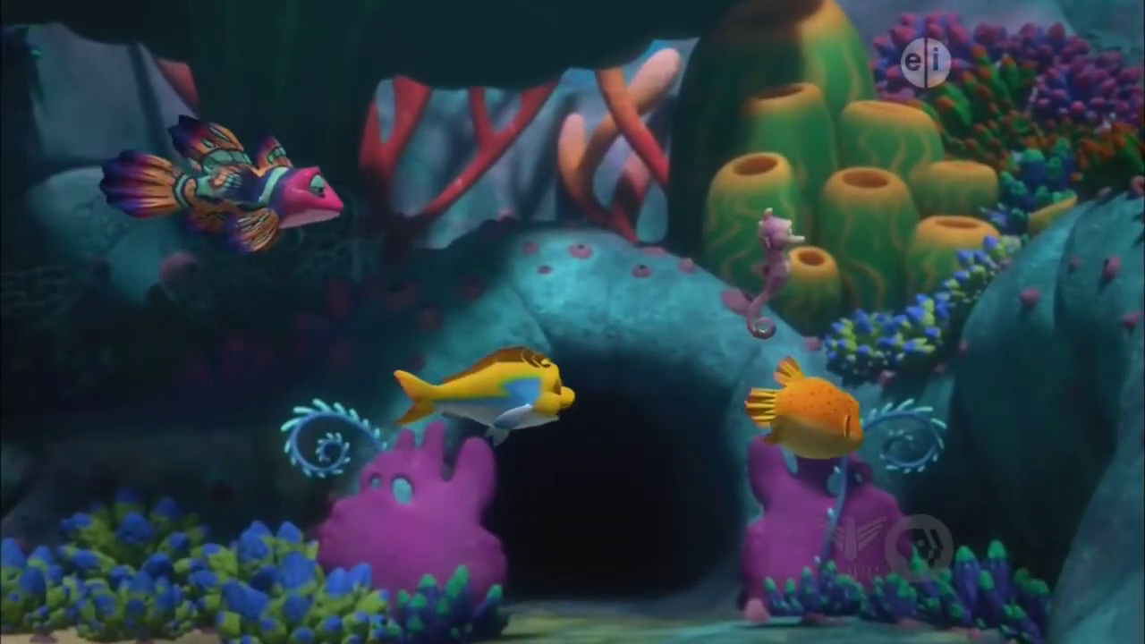
Show The Bodyguard (TV-14) on VH1 channel 69 in the program guide.
{"action": "type", "text": "12"}
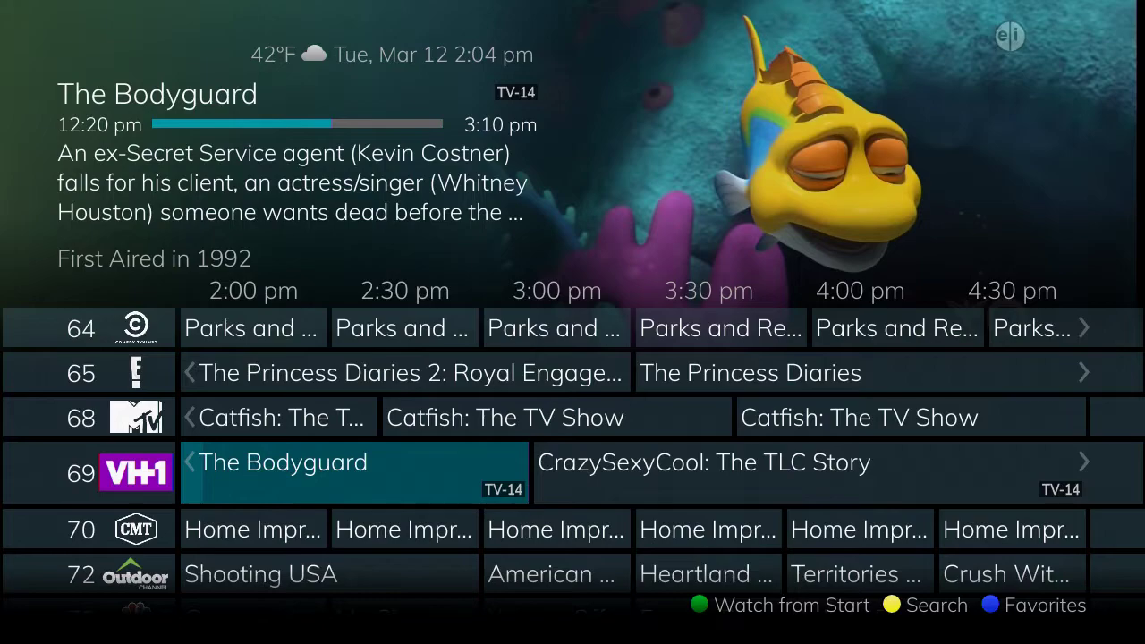
Try watching The Bodyguard, exit the PIN prompt, return to the last channel, and reopen the guide.
{"action": "key", "text": "Return"}
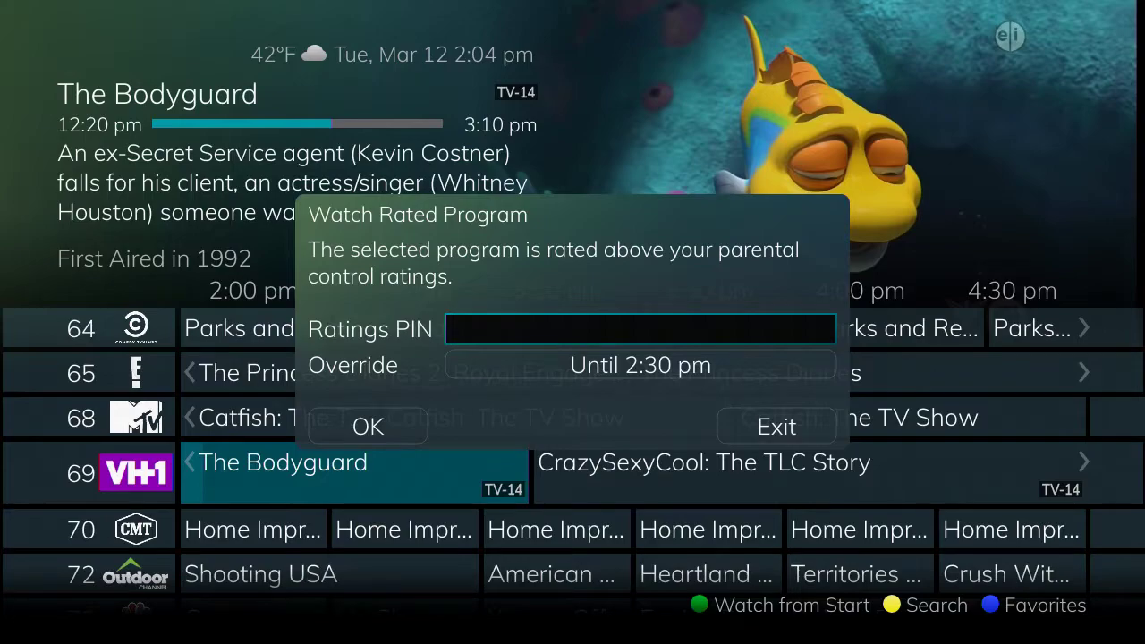
{"action": "key", "text": "Down"}
{"action": "key", "text": "Down"}
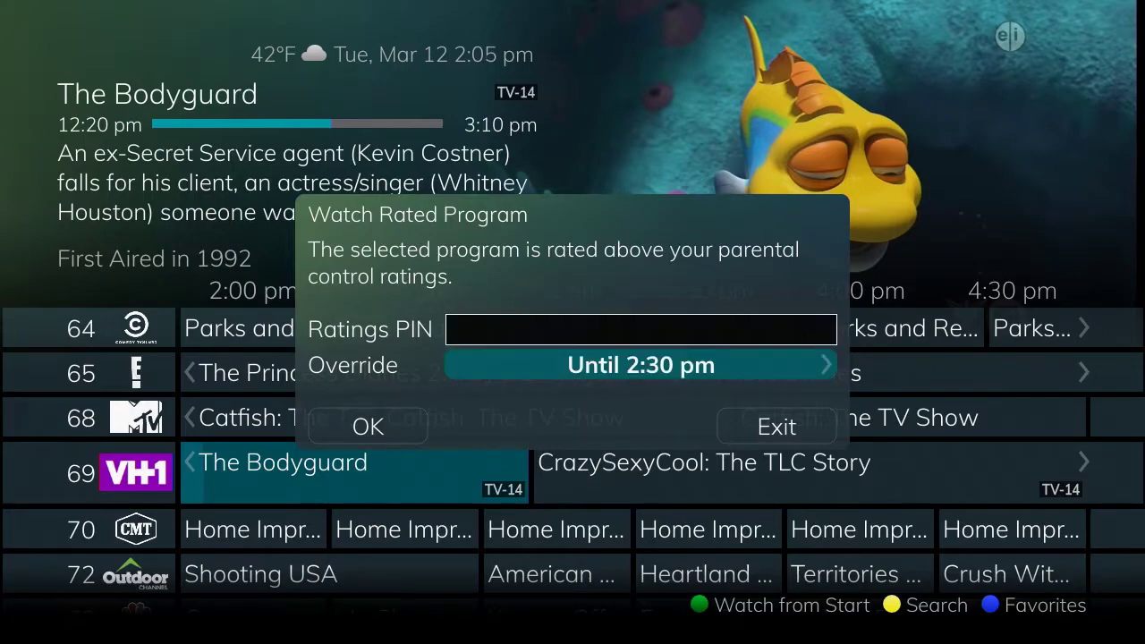
{"action": "key", "text": "Up"}
{"action": "key", "text": "Up"}
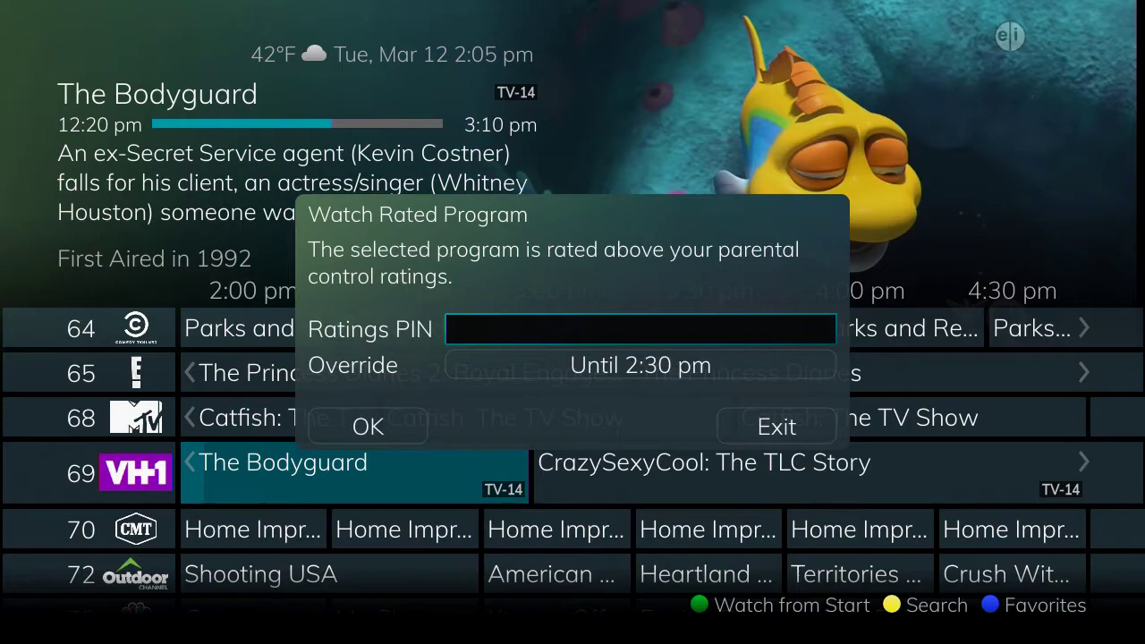
{"action": "key", "text": "Down"}
{"action": "key", "text": "Down"}
{"action": "key", "text": "Right"}
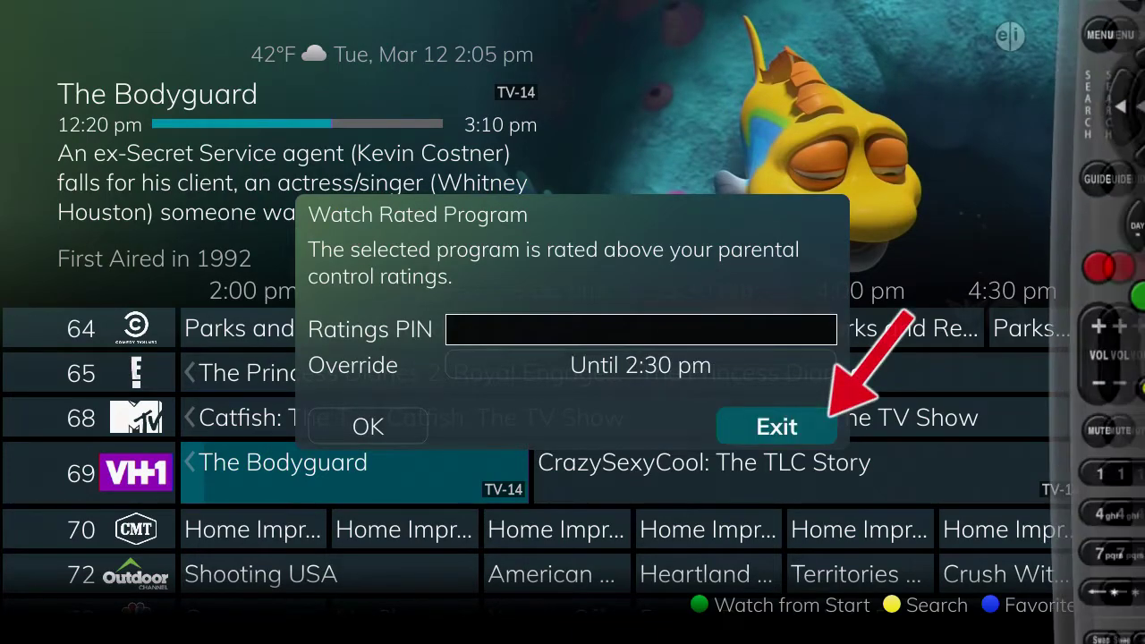
{"action": "key", "text": "Return"}
{"action": "key", "text": "Return"}
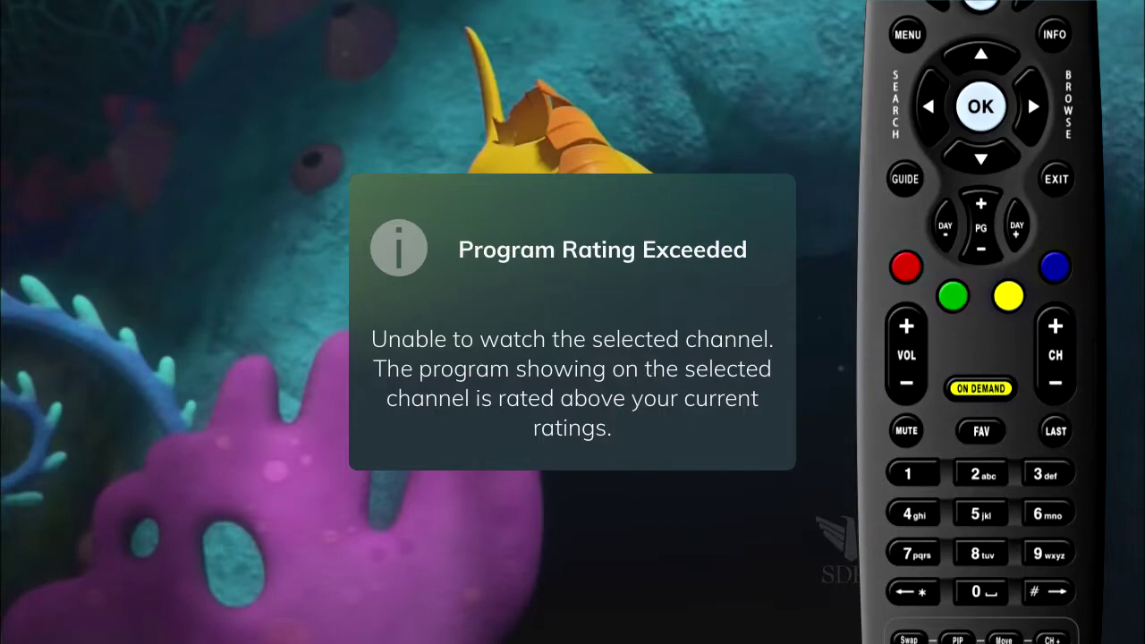
{"action": "key", "text": "BackSpace"}
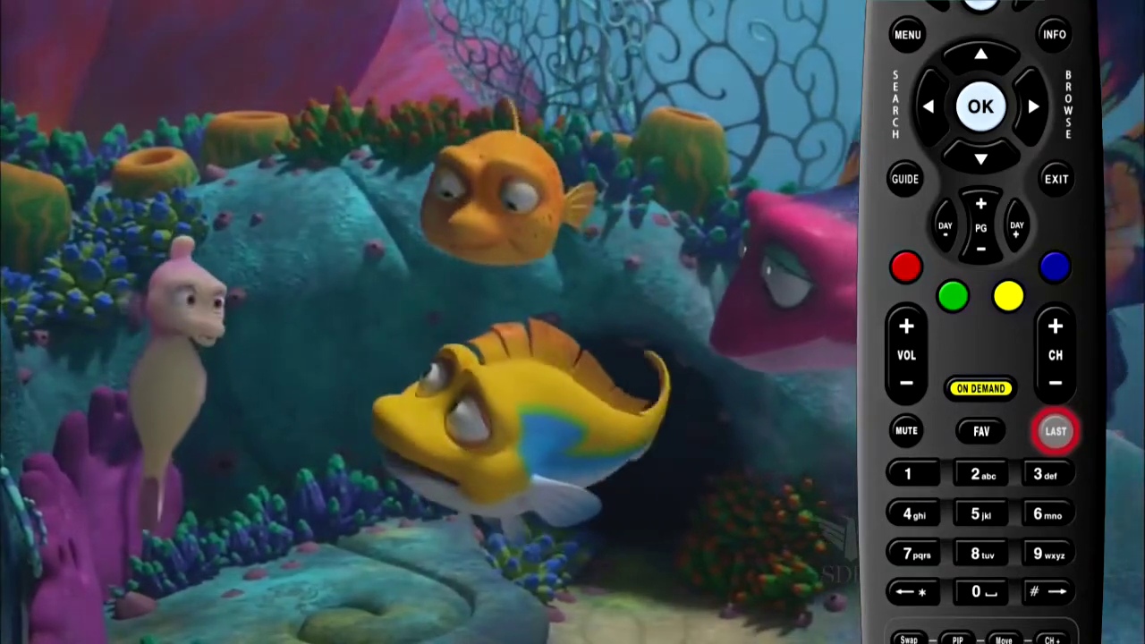
{"action": "key", "text": "g"}
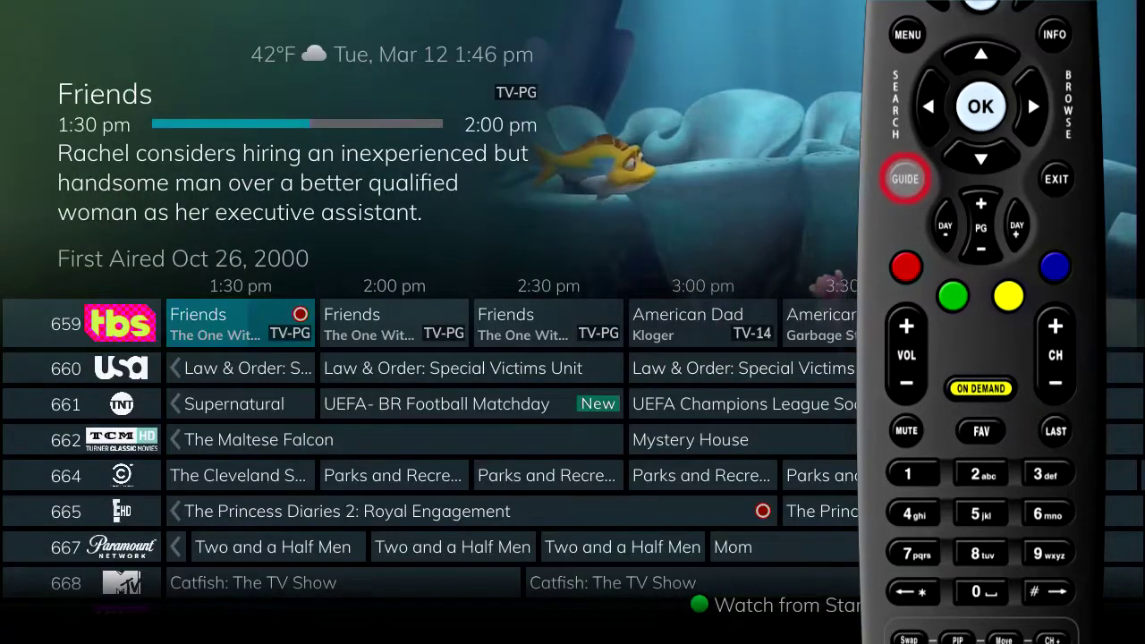